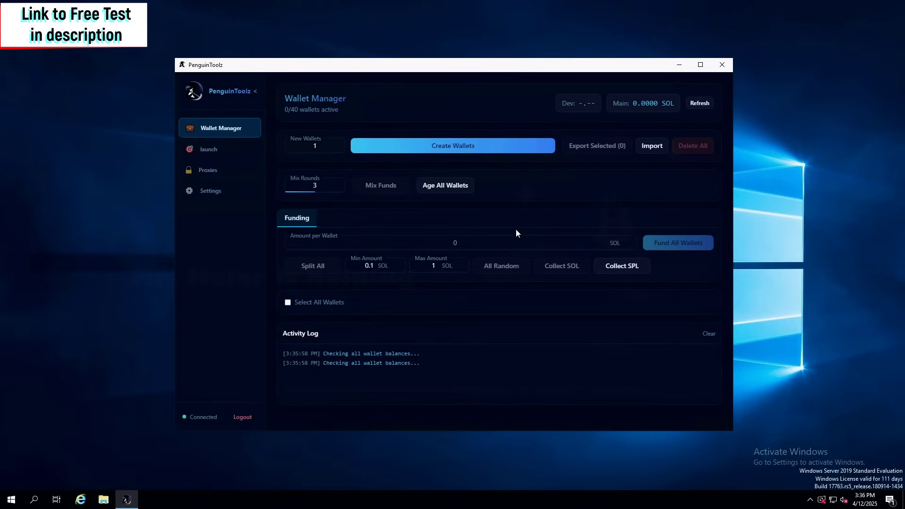
- Highlight the 40-wallet limit and the 'wallets active' text in the header
mouse_move(503, 237)
double_click(295, 110)
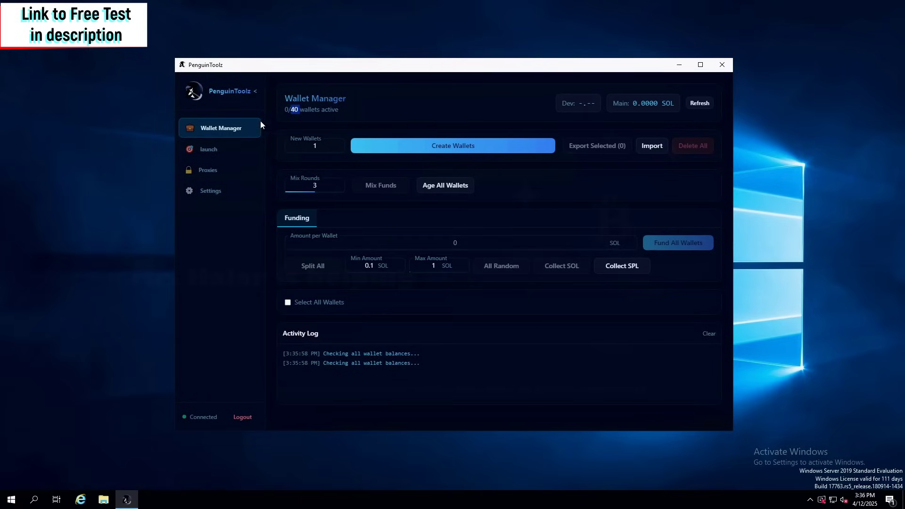
click(312, 109)
drag(340, 110, 304, 110)
click(382, 117)
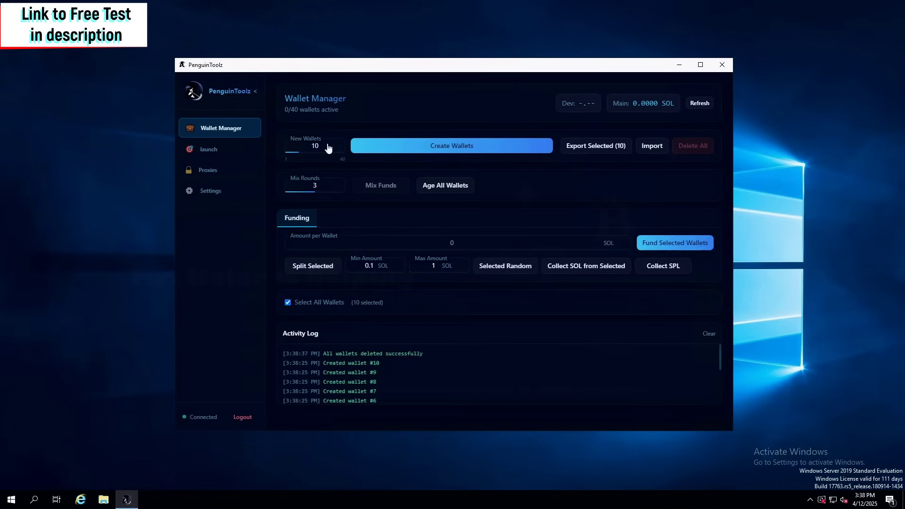
- Generate the ten wallets, maximize the window, and scroll through Wallets 1–10
click(432, 152)
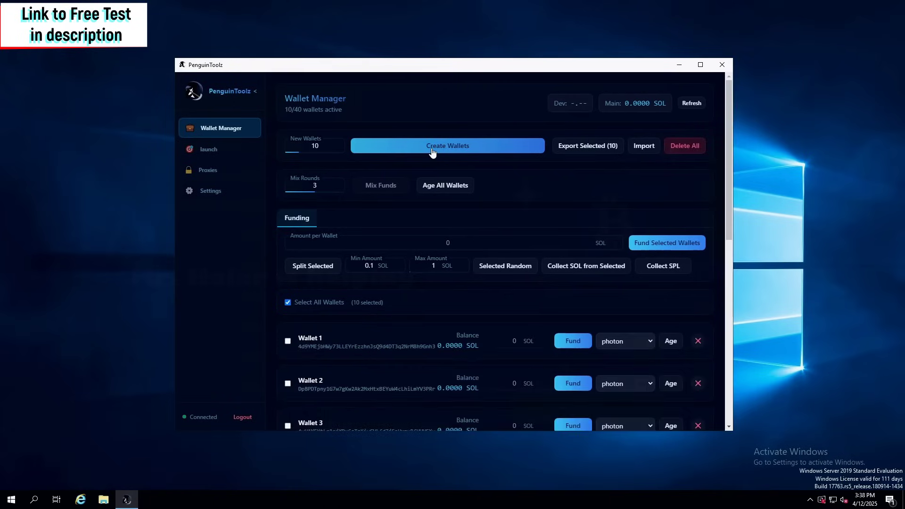
scroll(465, 300, down, 9)
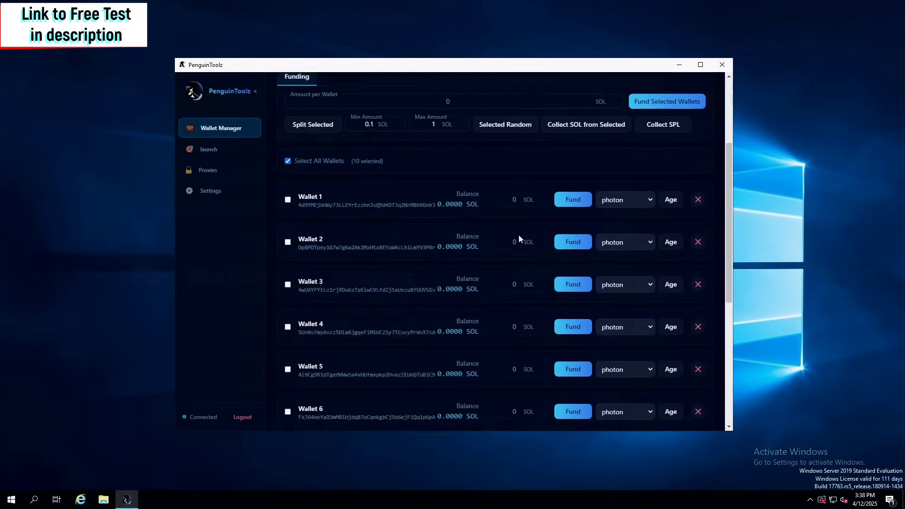
click(700, 66)
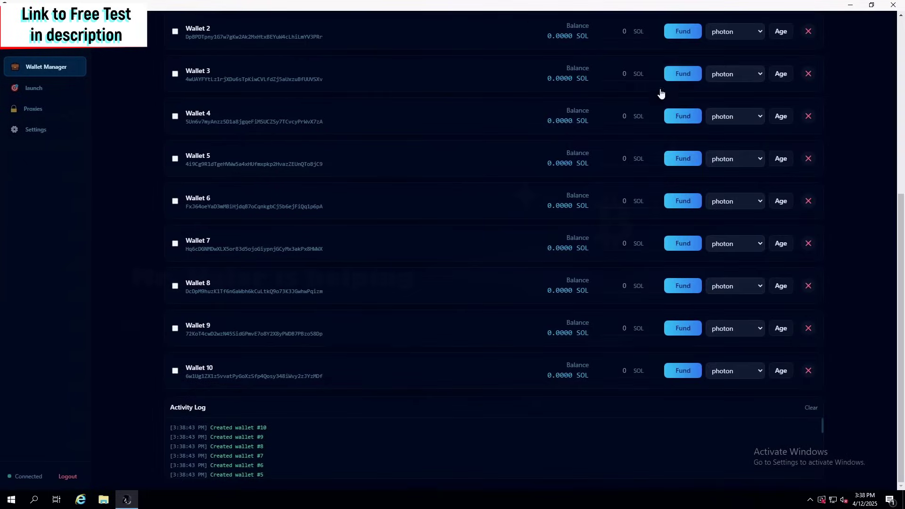
scroll(455, 196, up, 6)
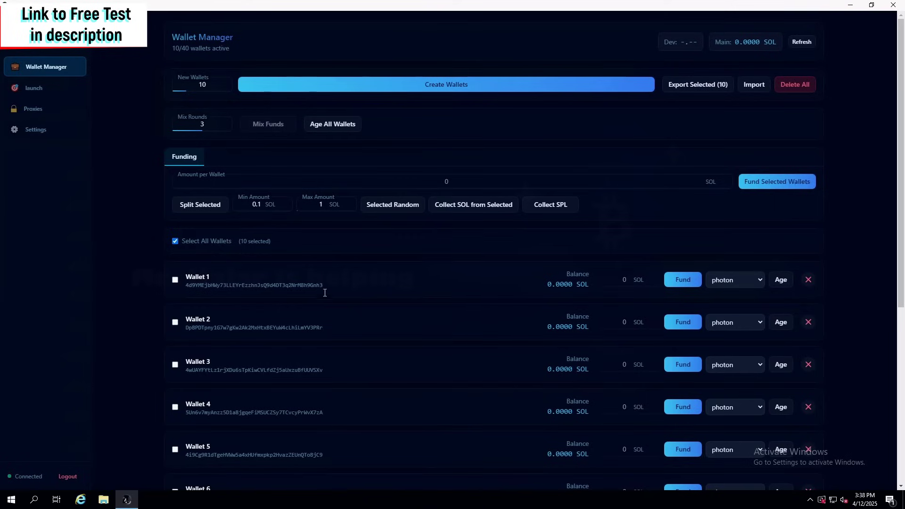
scroll(452, 309, down, 1)
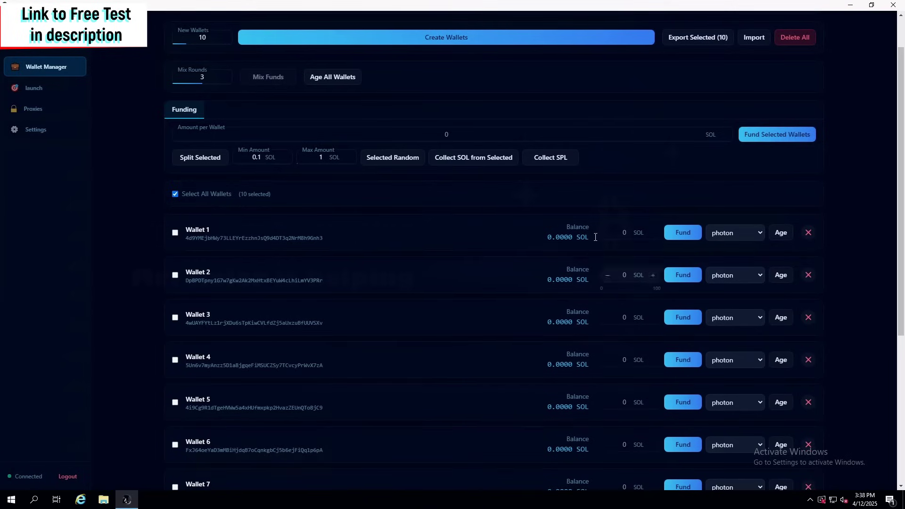
scroll(653, 190, up, 1)
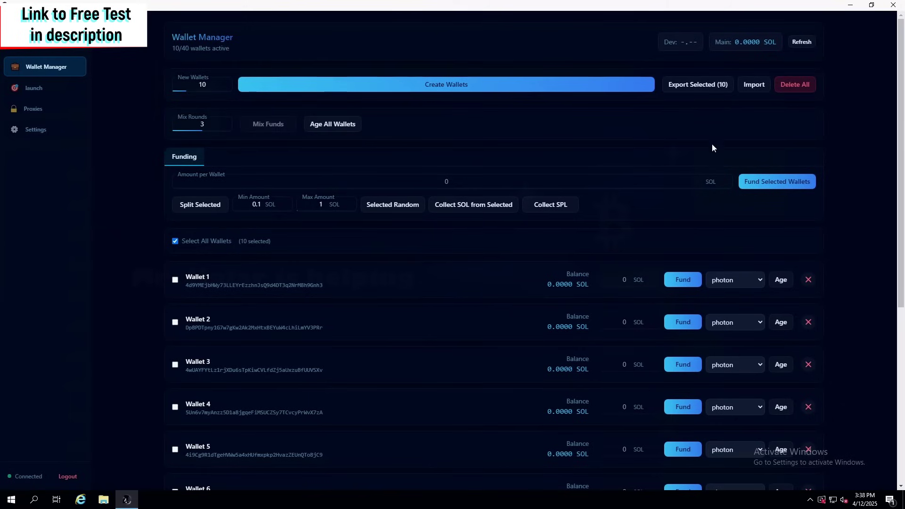
scroll(711, 149, down, 3)
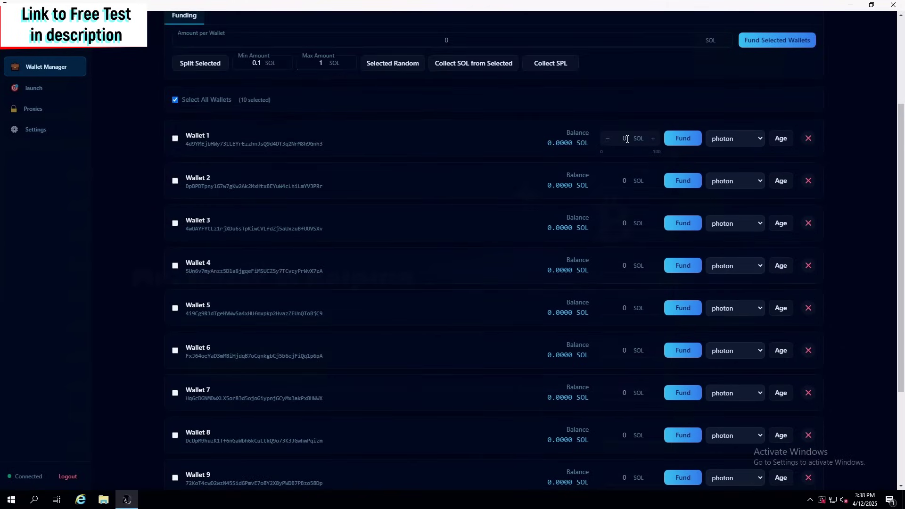
- Fund Wallet 1 with 1.5 SOL, keeping photon, and Wallet 2 with 0.6 SOL
click(626, 139)
text(1.5)
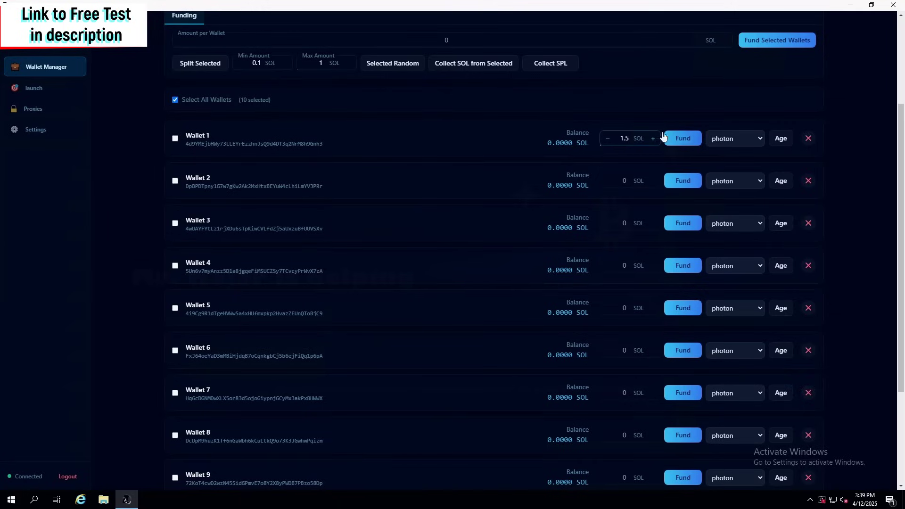
click(729, 141)
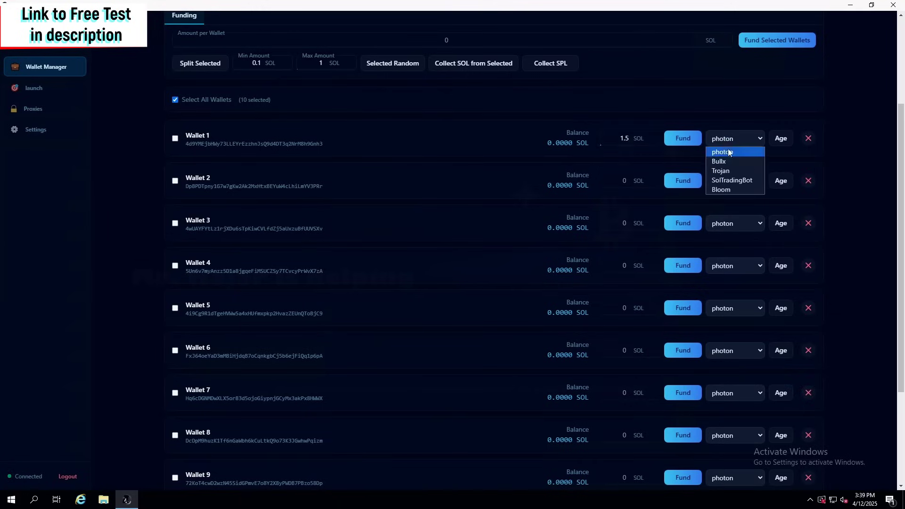
click(742, 141)
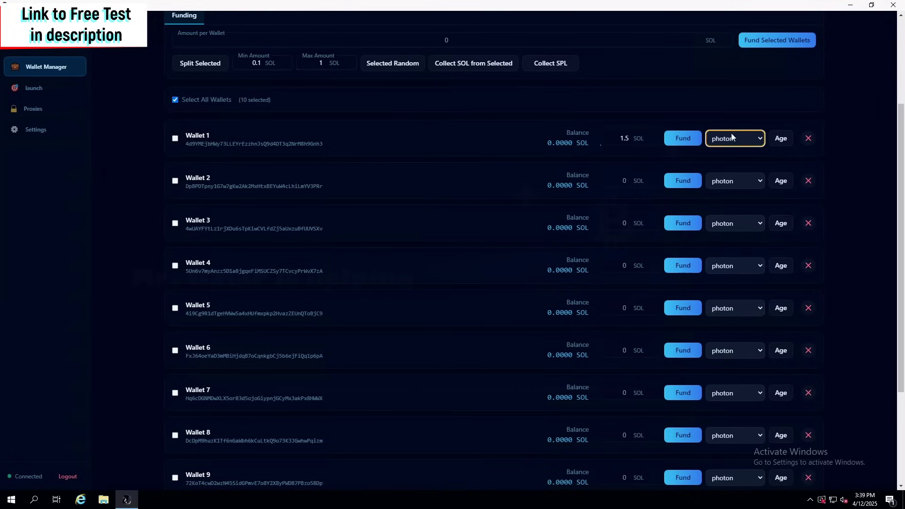
click(785, 143)
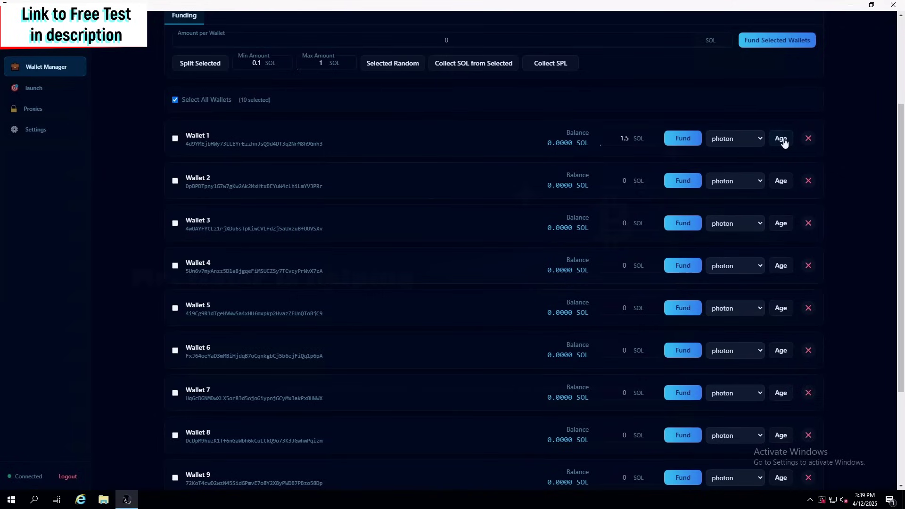
click(727, 144)
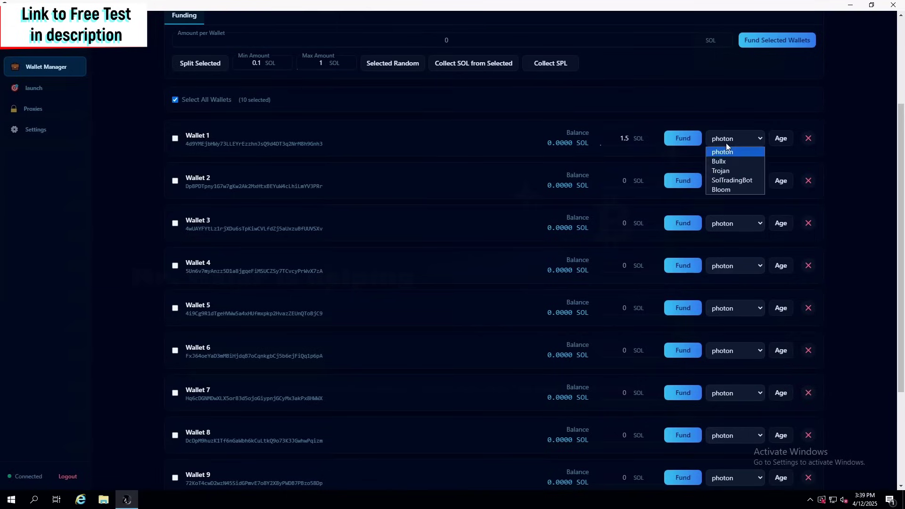
click(726, 143)
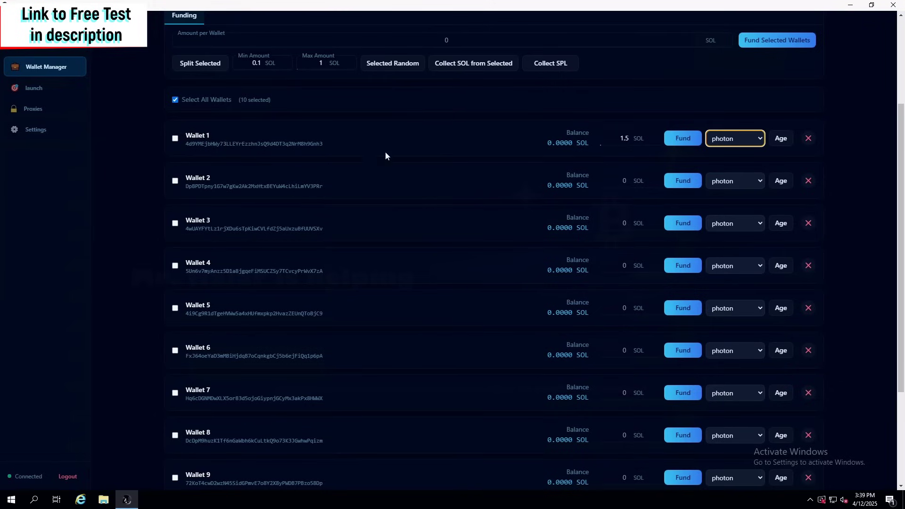
click(628, 180)
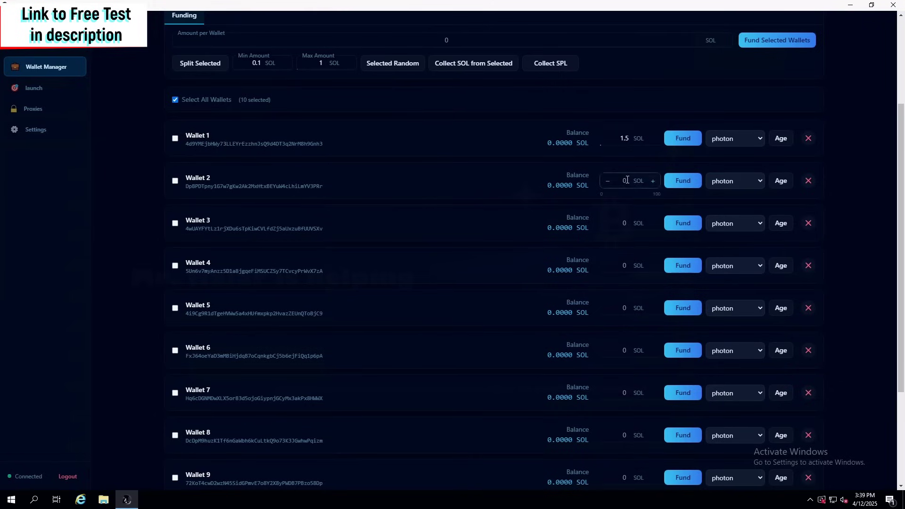
text(.6)
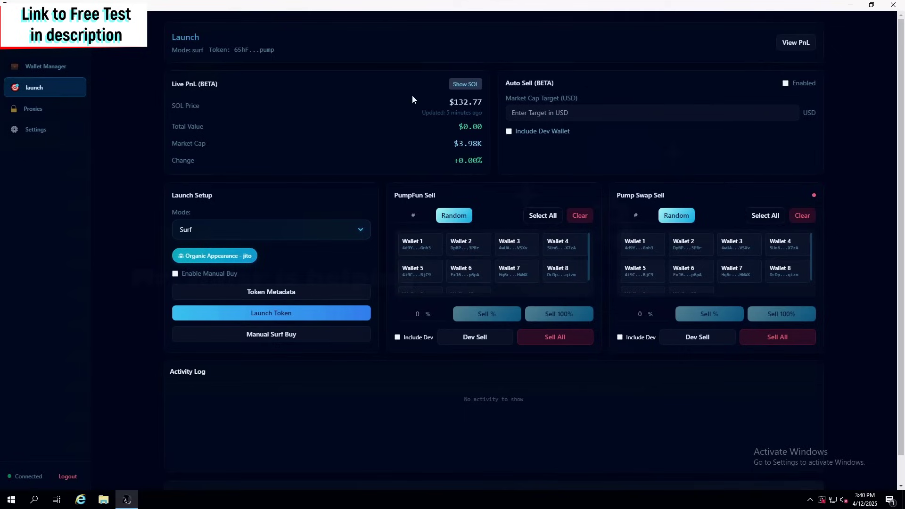
- Enter 15000 as the Auto Sell market cap target in USD
triple_click(472, 126)
click(570, 105)
click(564, 114)
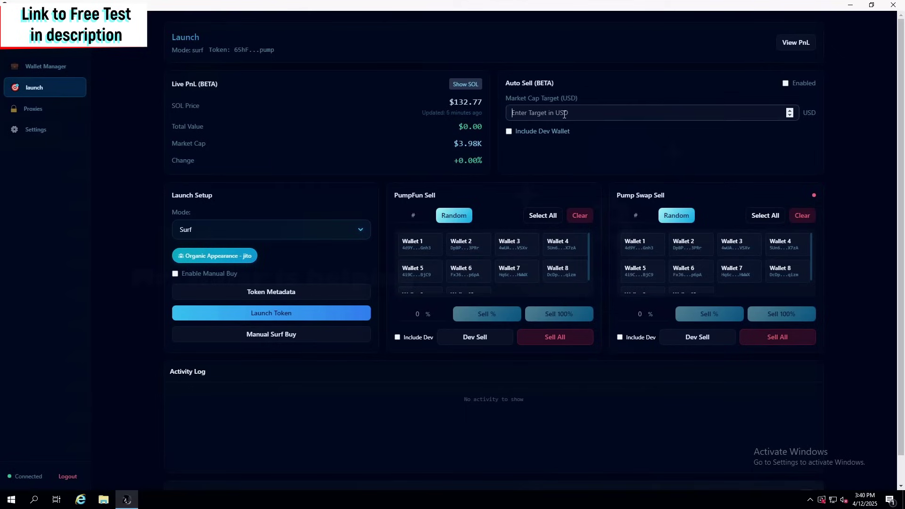
text(15000)
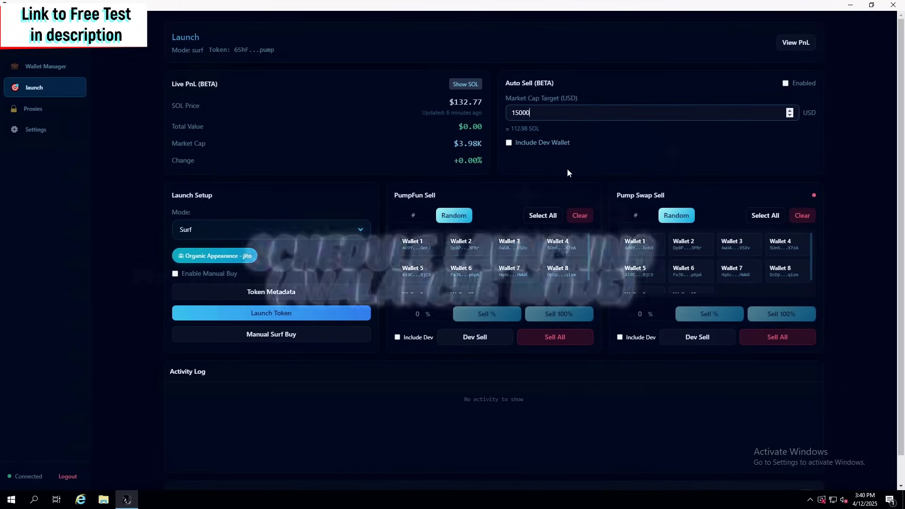
scroll(537, 191, down, 1)
click(248, 466)
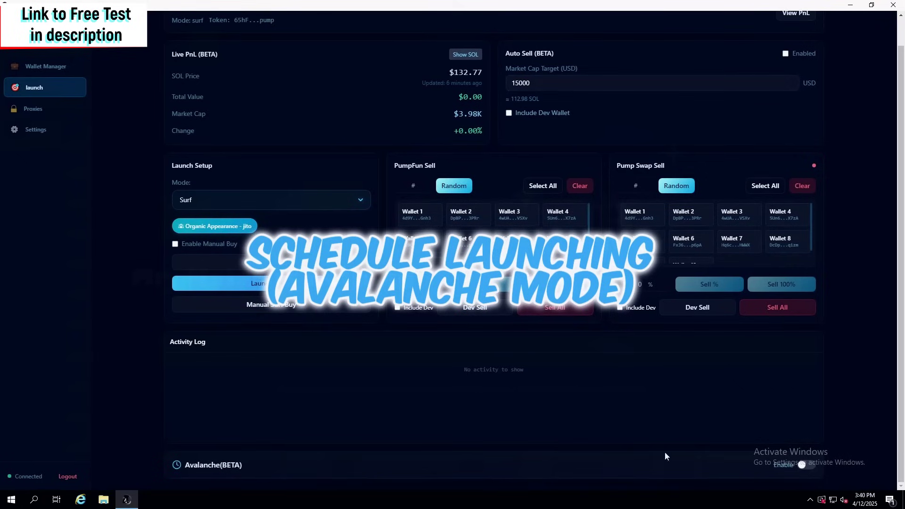
- Enable the scheduled Avalanche launch, keeping the launch time at 04/12/2025 15:55
click(810, 466)
scroll(816, 414, down, 3)
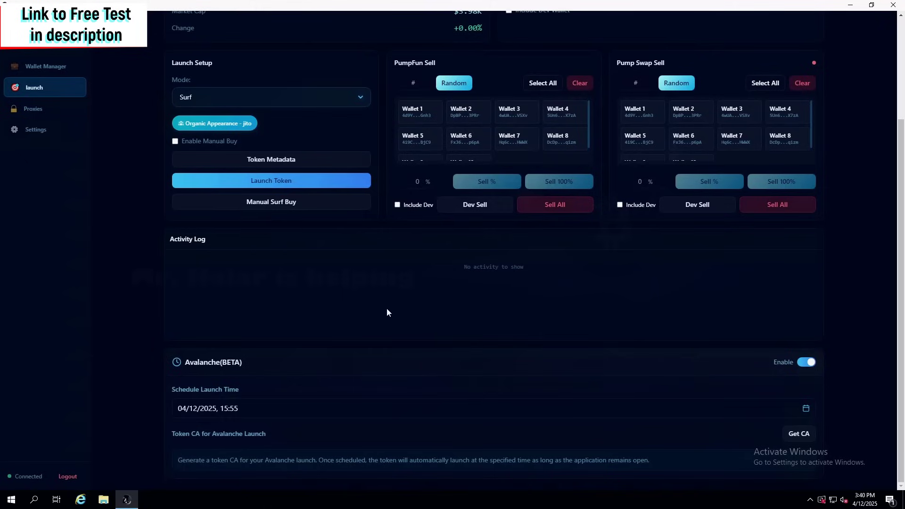
click(234, 411)
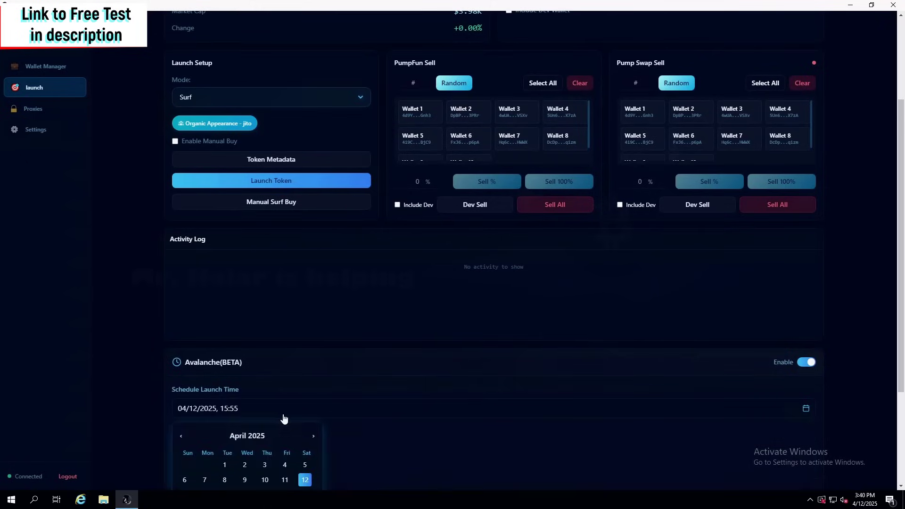
scroll(390, 372, down, 3)
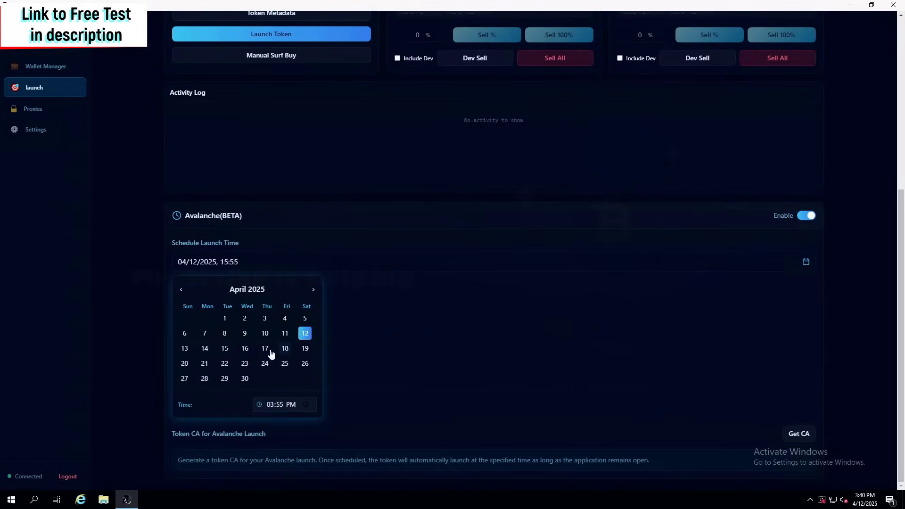
scroll(451, 310, up, 3)
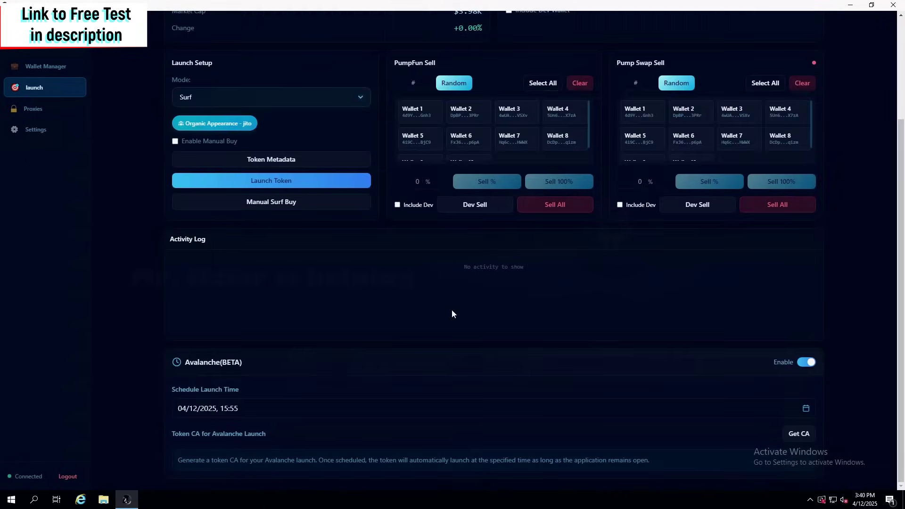
scroll(504, 286, up, 3)
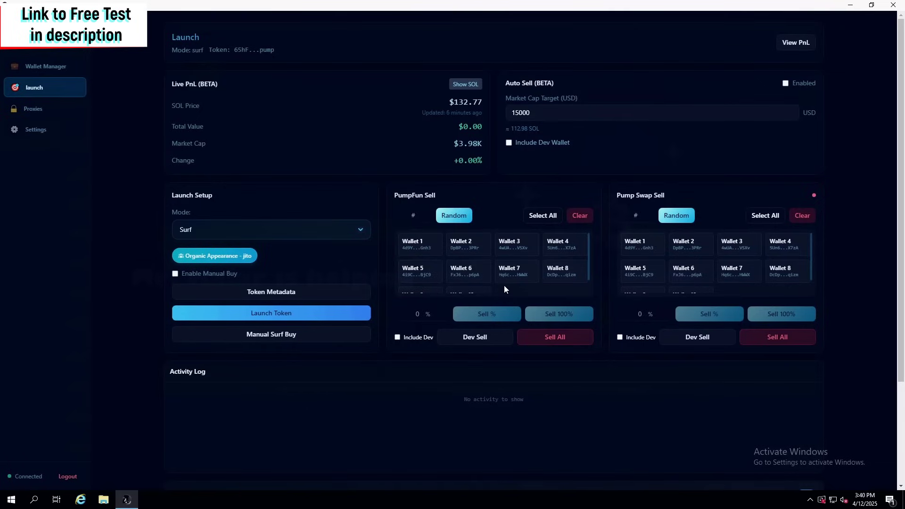
scroll(504, 285, down, 4)
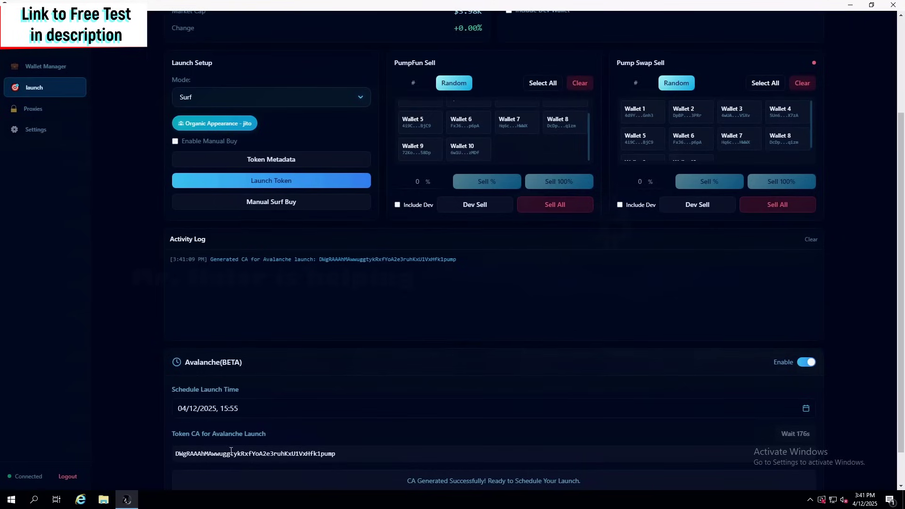
- Select the generated token CA in the Token CA field
drag(337, 454, 168, 460)
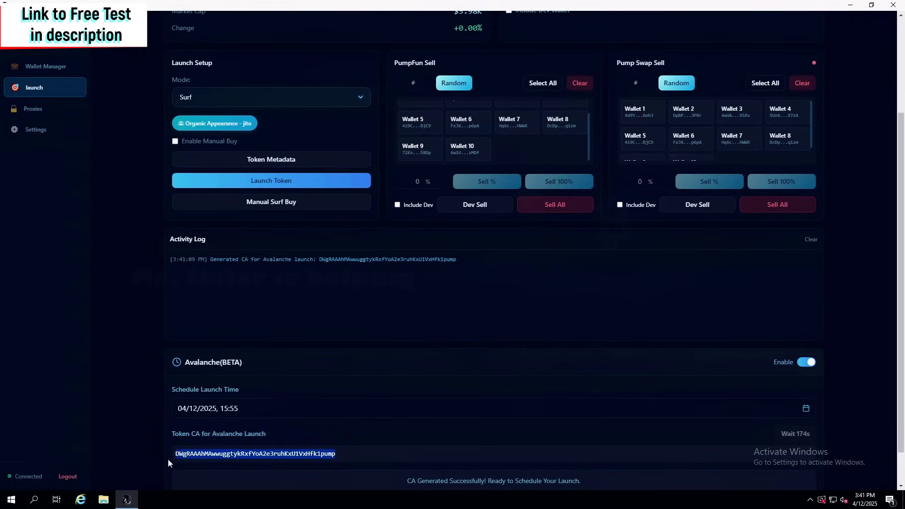
click(206, 452)
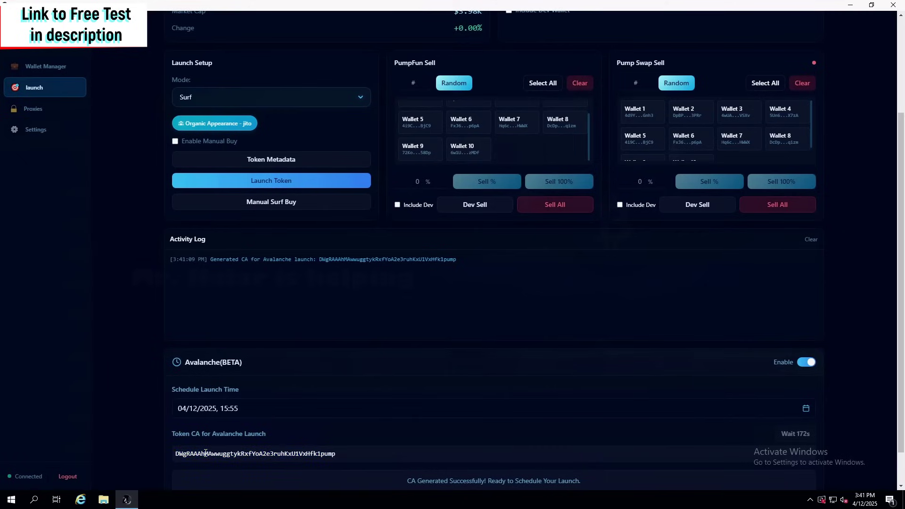
scroll(244, 231, up, 3)
click(245, 231)
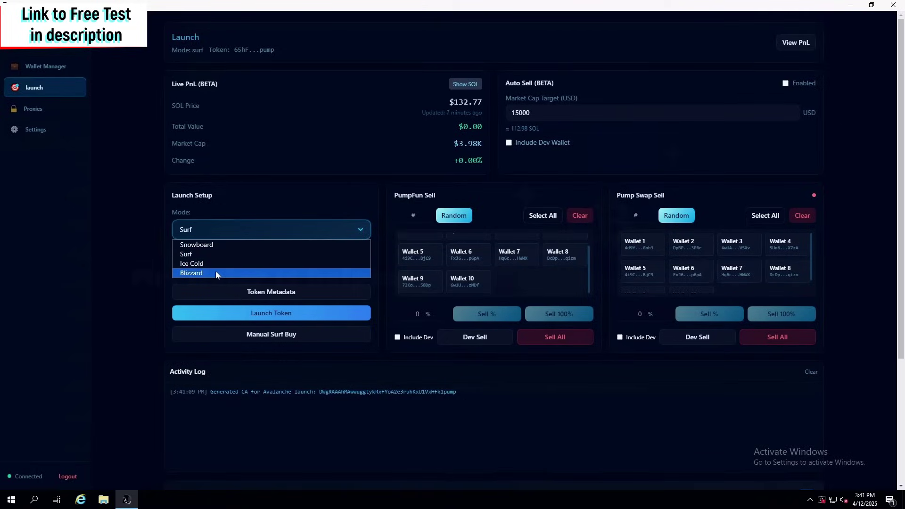
- Leave the launch mode on Surf and bring up Token Metadata & Settings
click(216, 245)
click(271, 292)
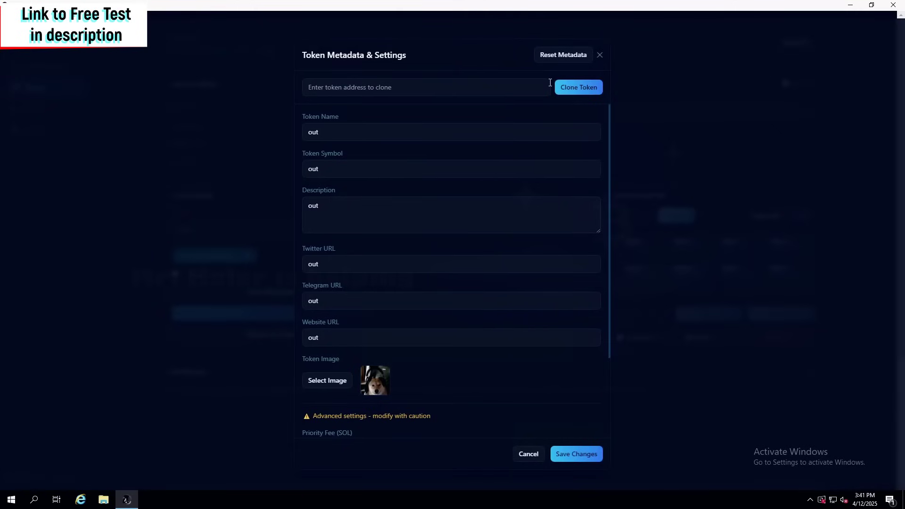
- Change transaction tagging from Random to Mixed in the Token Metadata dialog
scroll(388, 333, down, 2)
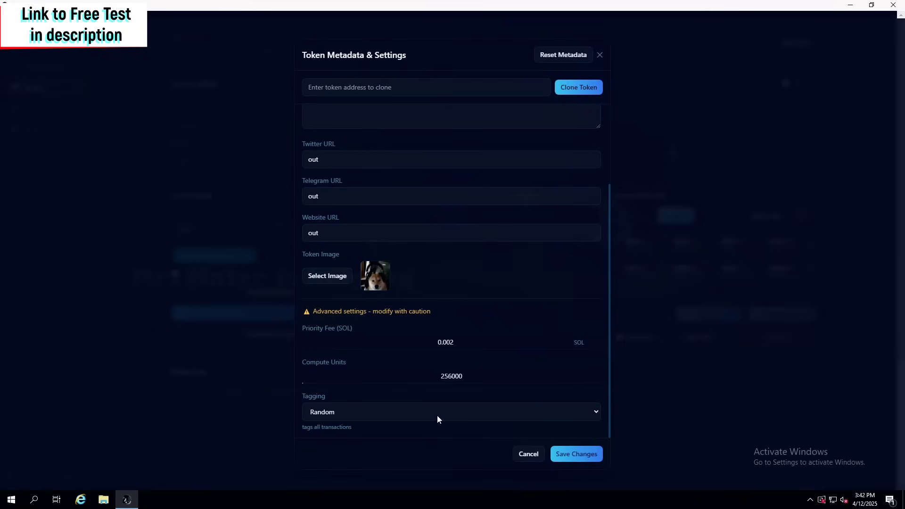
click(336, 413)
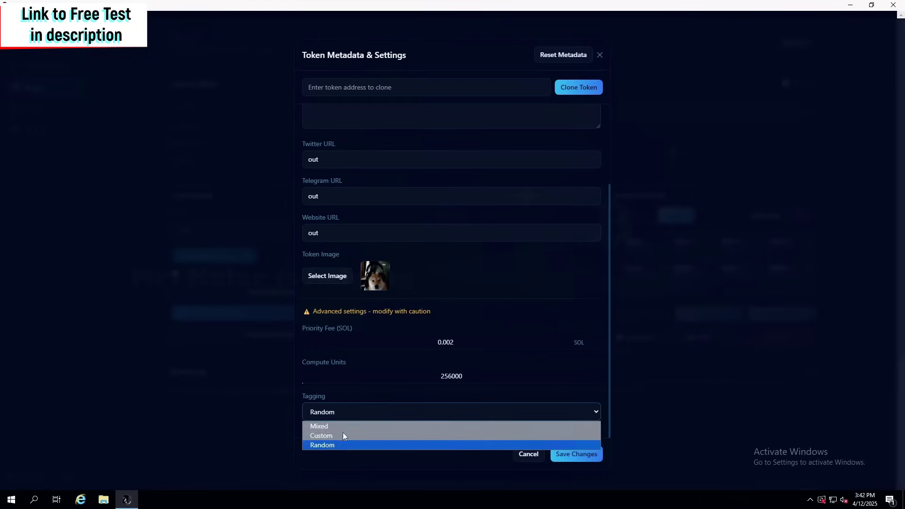
click(342, 426)
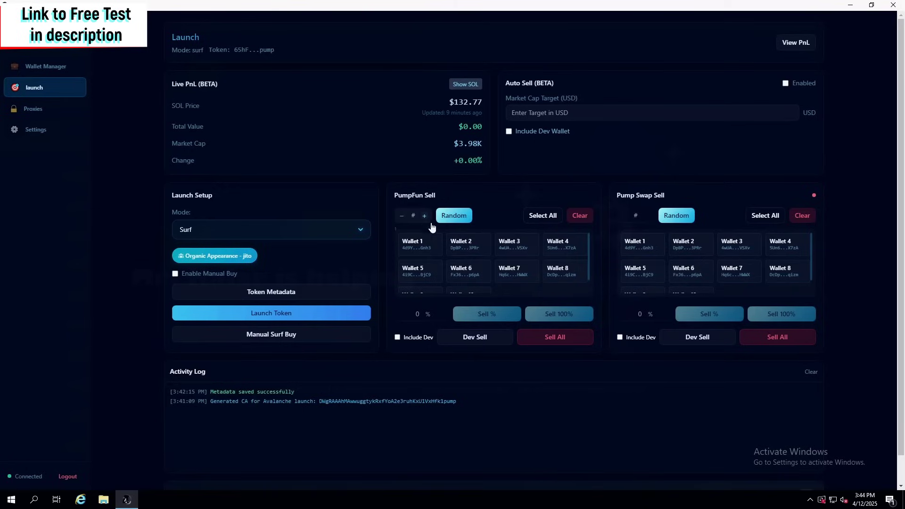
- Sell 1% from Wallets 2, 3 and 7 via PumpFun Sell
click(475, 243)
click(506, 246)
click(522, 276)
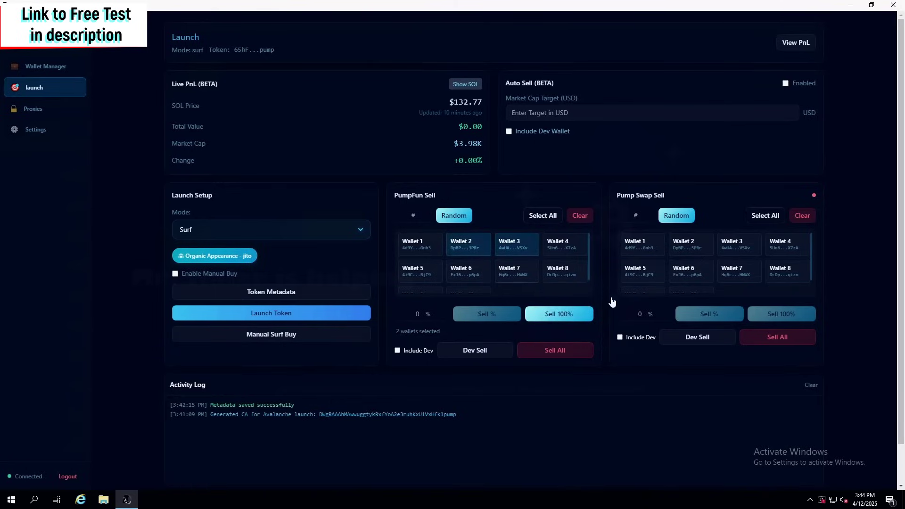
scroll(442, 304, down, 2)
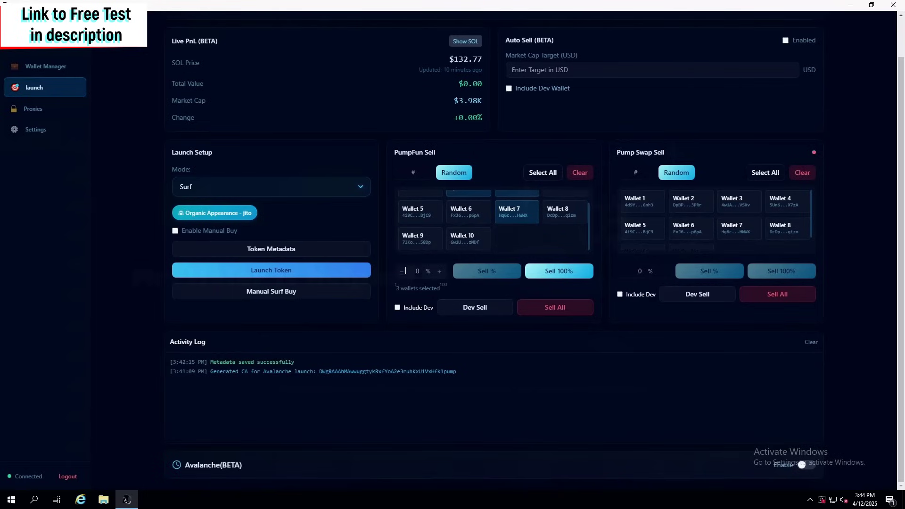
click(405, 271)
text(1)
scroll(523, 283, up, 2)
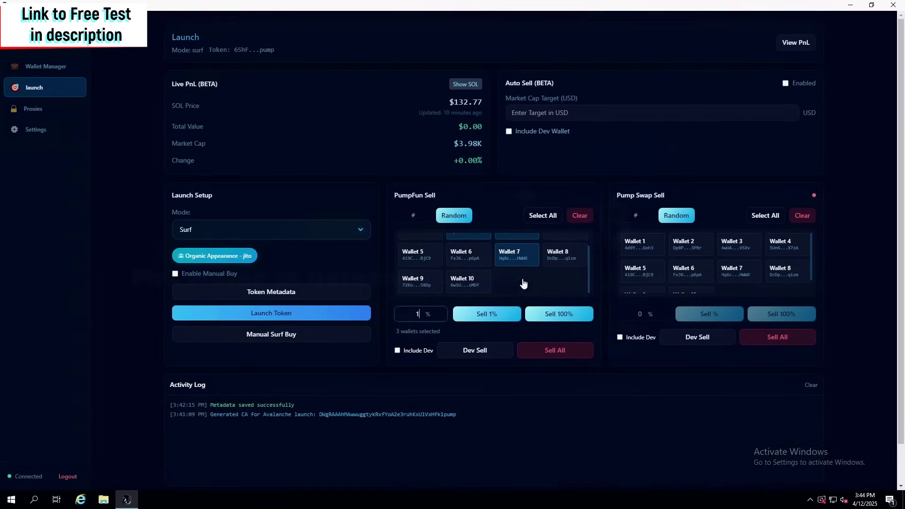
scroll(524, 283, up, 2)
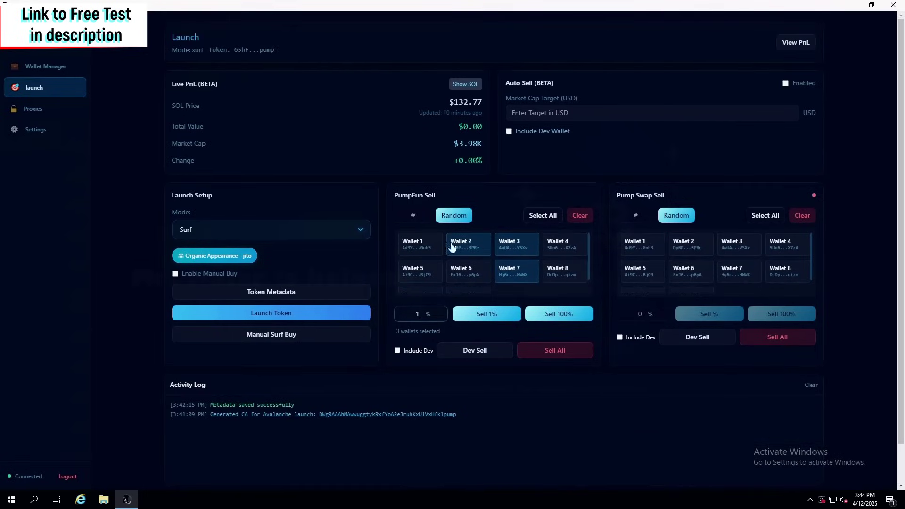
click(506, 315)
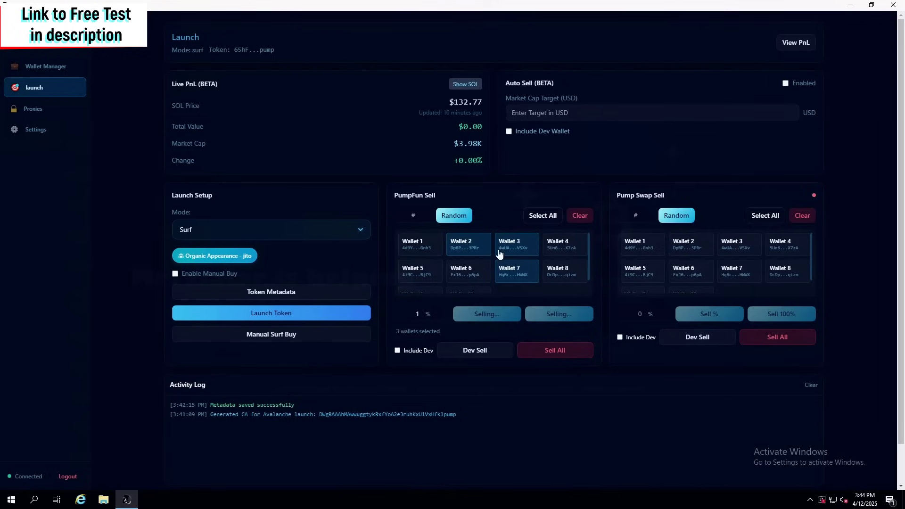
- Sell everything from all ten wallets, including the dev wallet
click(543, 215)
scroll(521, 259, down, 1)
click(398, 350)
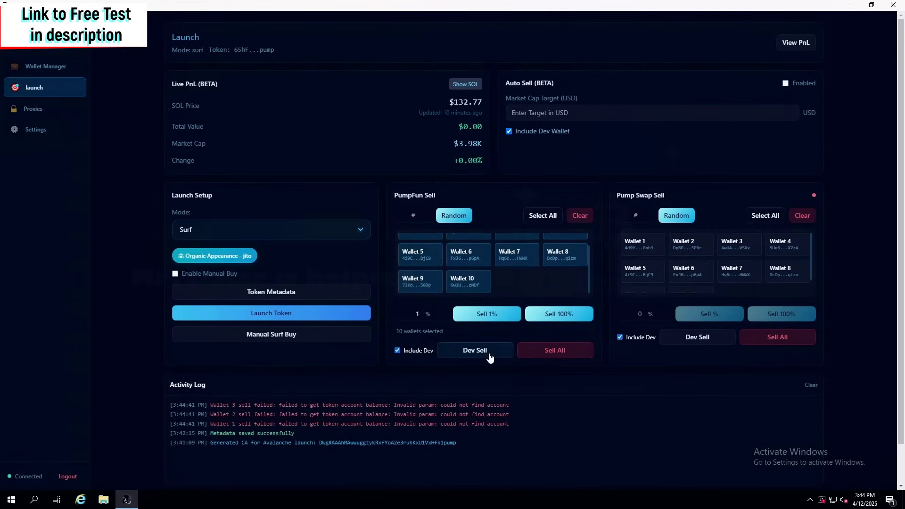
click(547, 351)
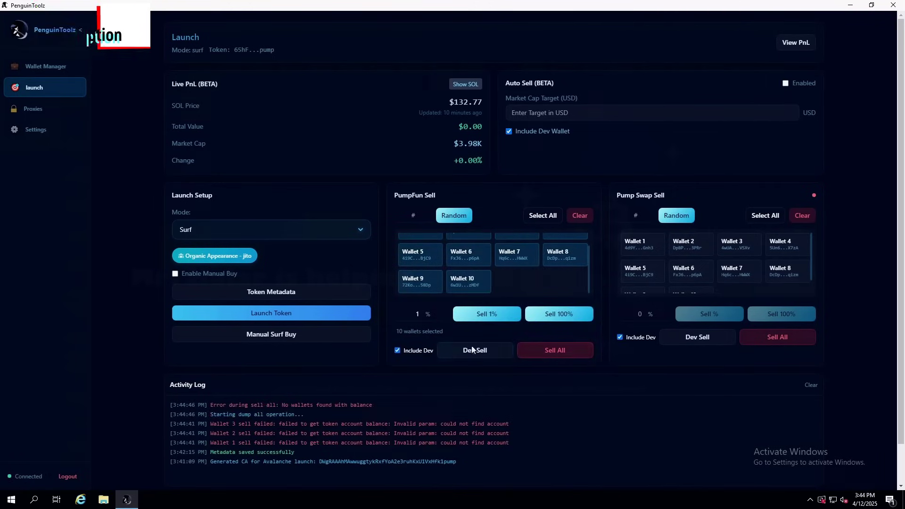